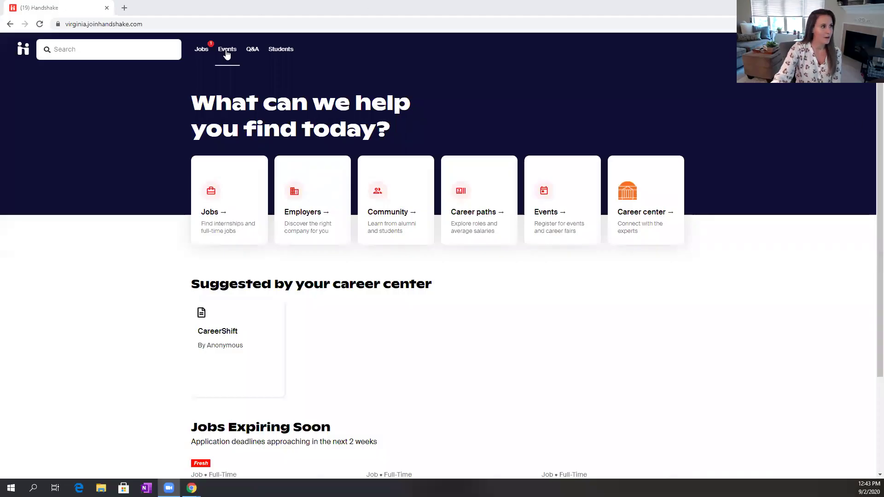
Step: Filter the event listings to career fairs and open VIRTUAL Fall Finance Night 2020
left_click(227, 53)
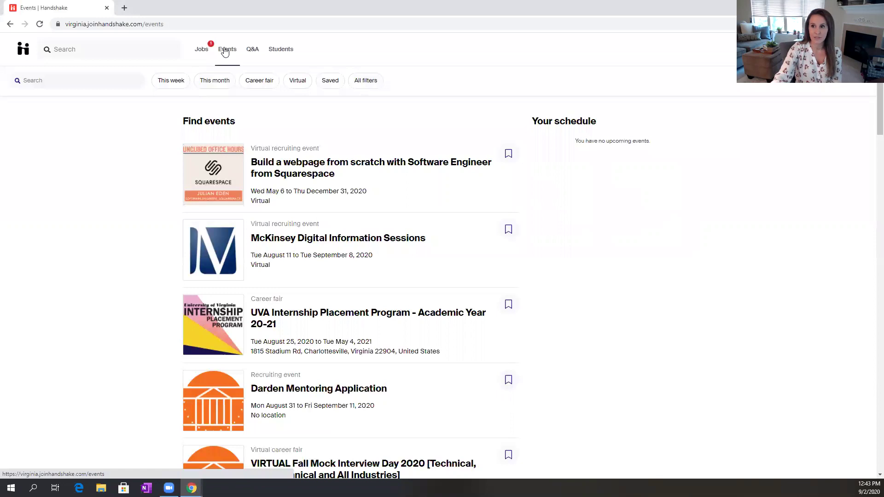
left_click(260, 83)
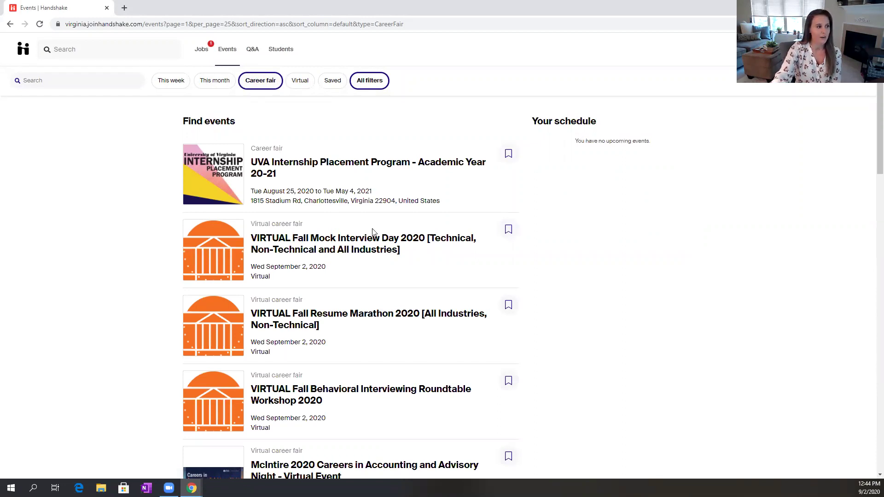
scroll(373, 232, "down", 8)
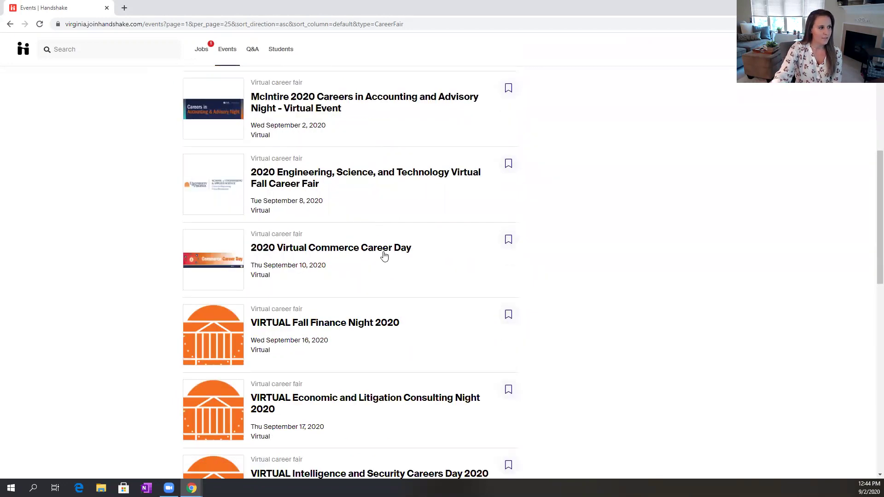
left_click(346, 325)
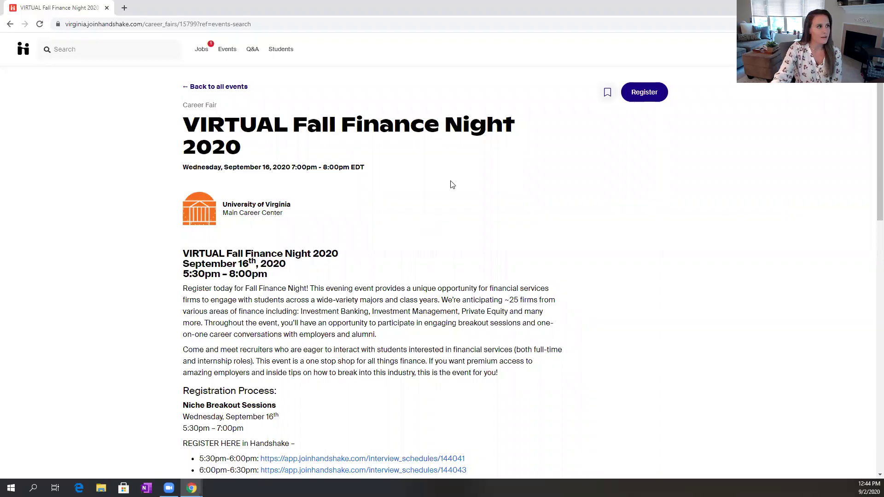
Step: Scroll past the registration process to the 12 attending employers, including Capital One and DC Energy
scroll(443, 171, "down", 4)
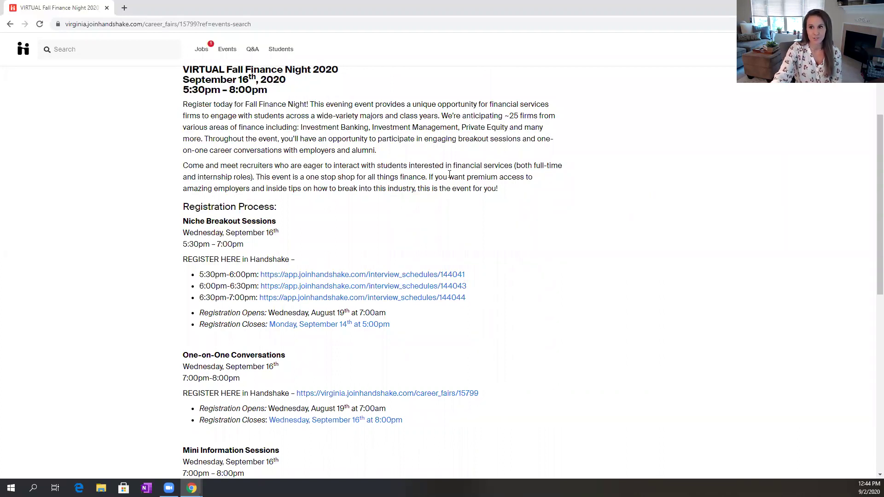
scroll(504, 225, "down", 7)
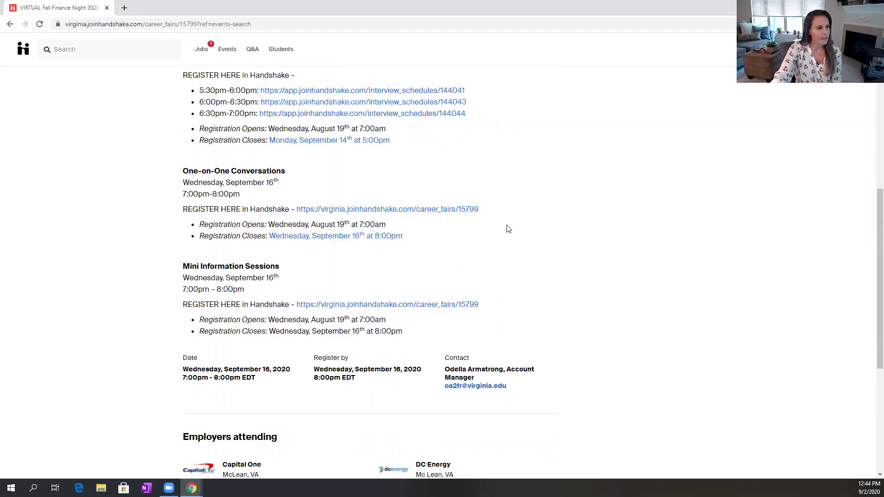
scroll(507, 228, "down", 2)
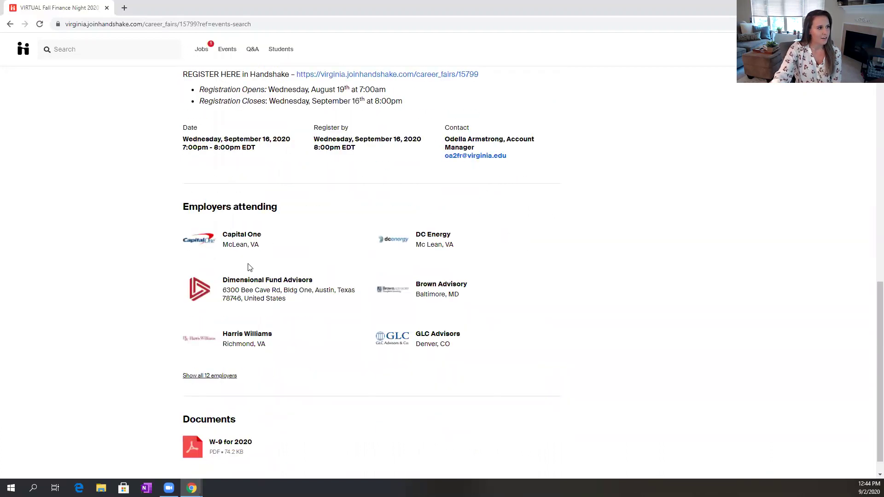
left_click(225, 377)
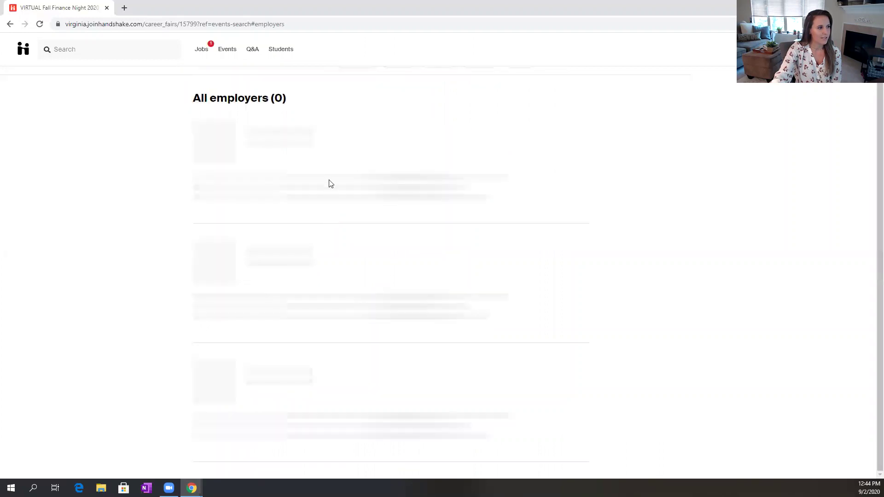
scroll(329, 185, "down", 3)
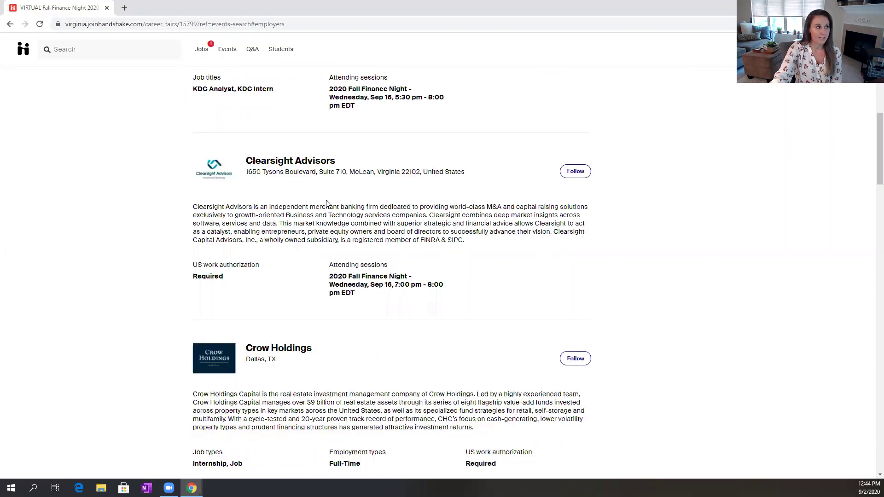
scroll(327, 203, "up", 3)
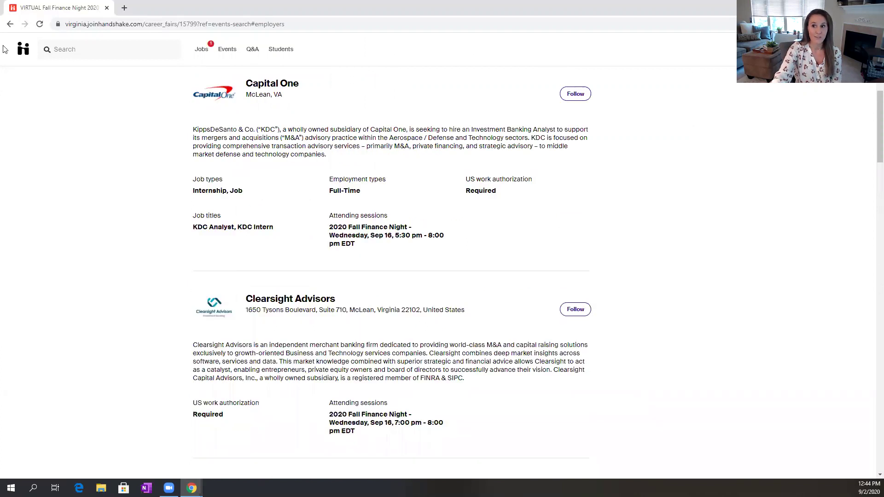
left_click(10, 24)
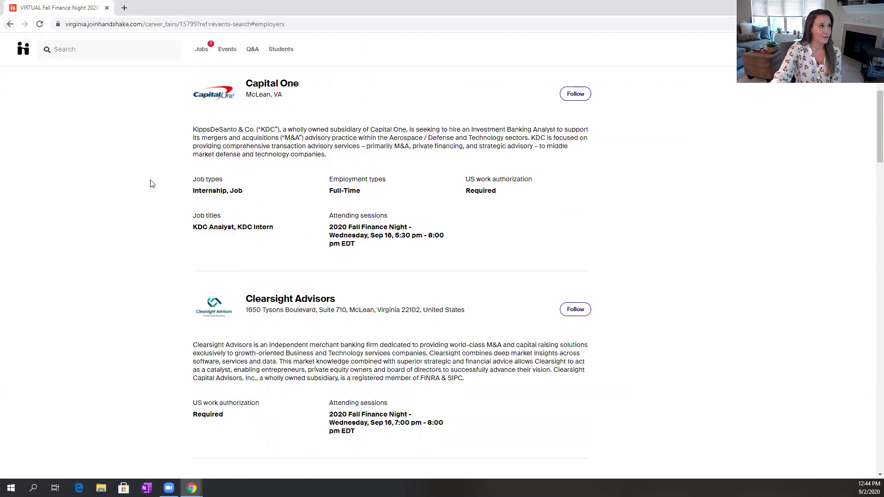
scroll(338, 190, "up", 10)
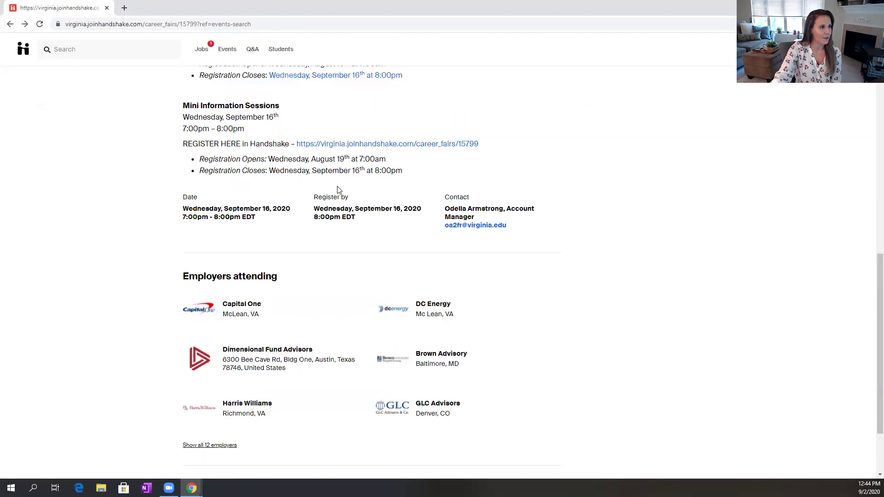
scroll(368, 210, "up", 1)
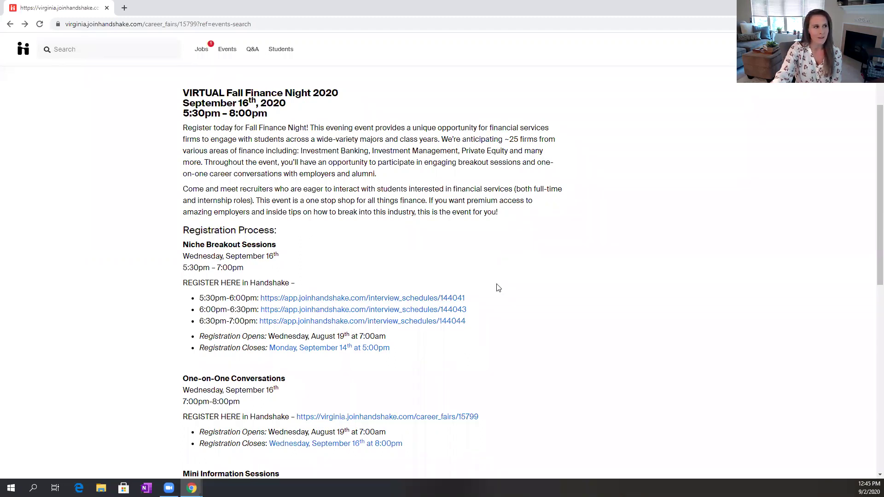
Step: Register for VIRTUAL Fall Finance Night 2020 and bring up its available employer sessions
scroll(498, 285, "up", 3)
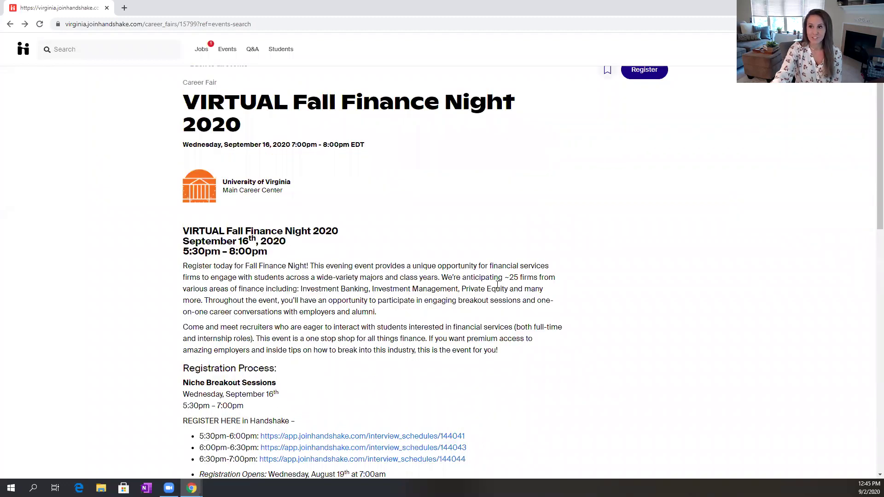
scroll(497, 285, "up", 1)
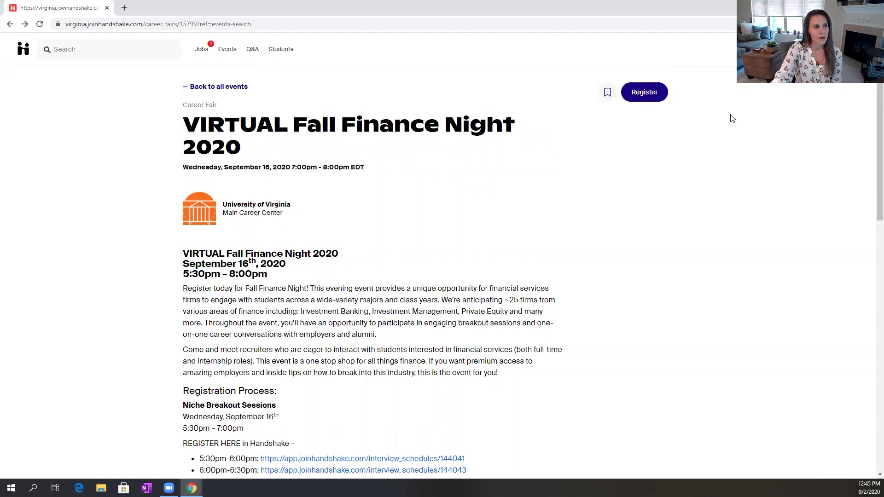
left_click(641, 100)
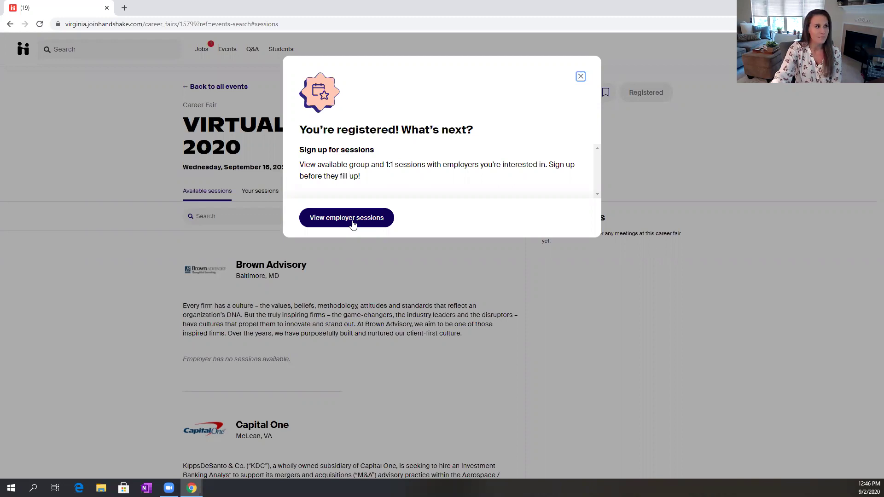
left_click(352, 223)
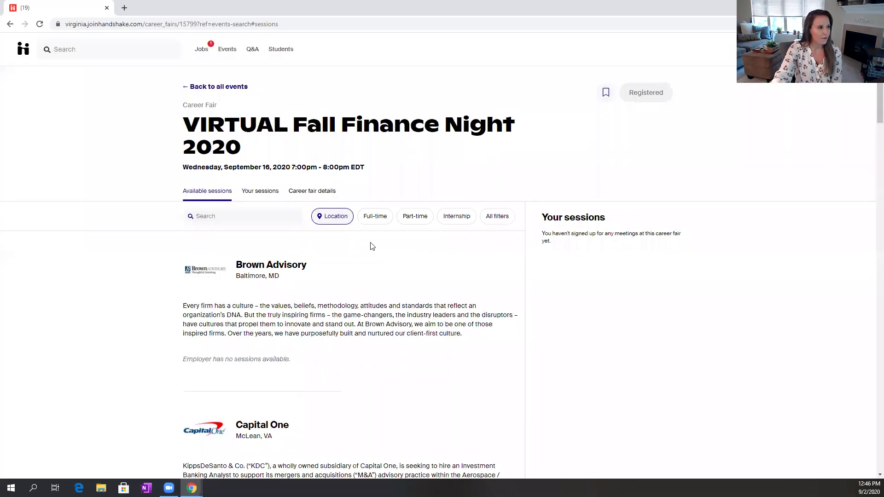
scroll(372, 247, "down", 2)
scroll(425, 203, "down", 2)
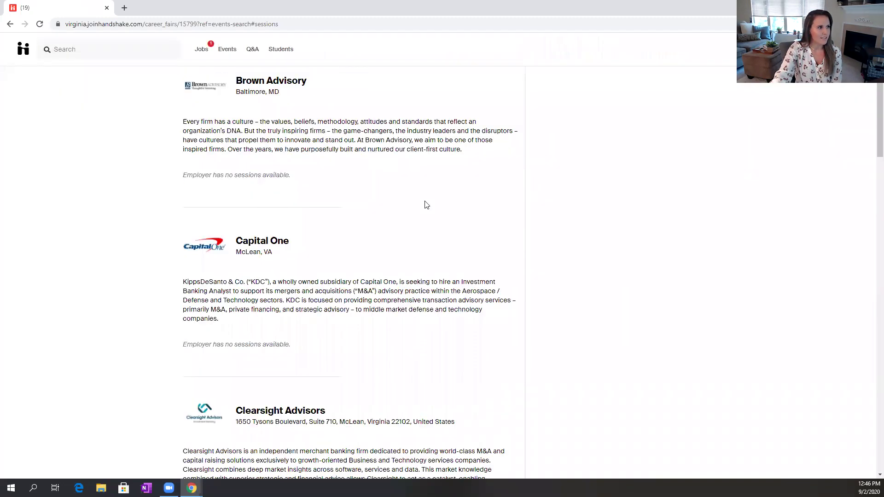
scroll(426, 275, "down", 2)
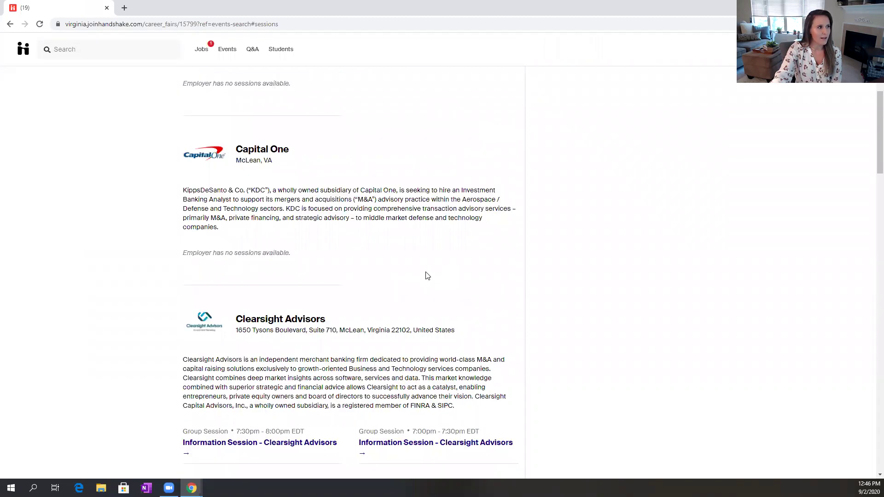
scroll(355, 220, "down", 1)
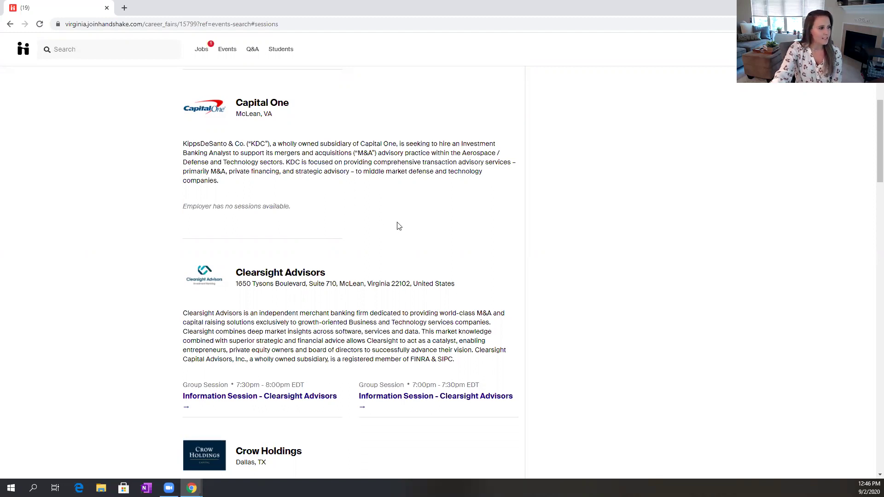
scroll(399, 226, "down", 3)
scroll(399, 226, "down", 6)
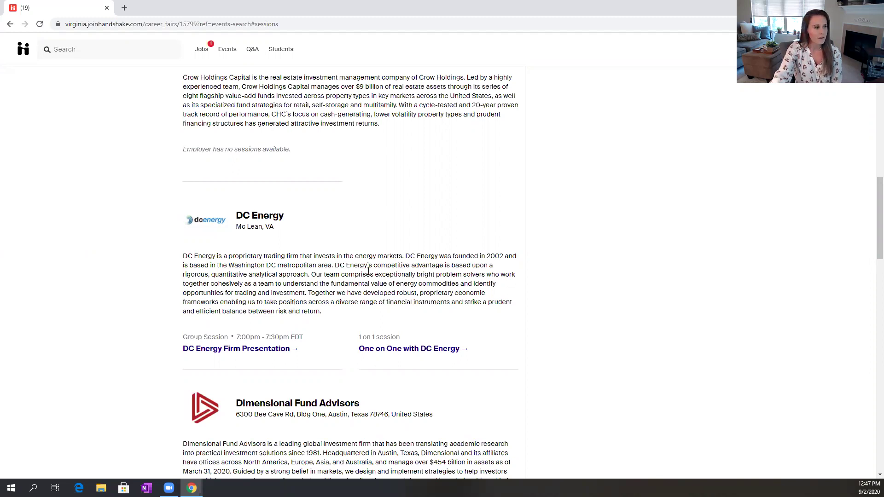
scroll(365, 275, "down", 5)
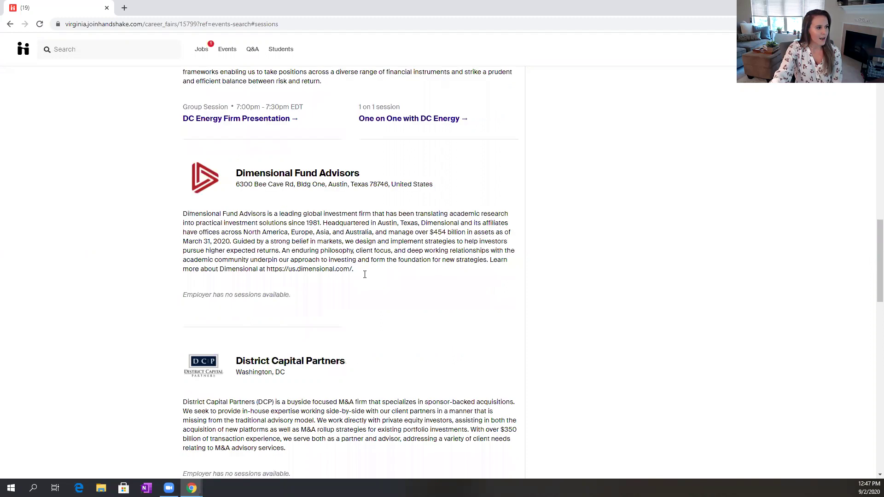
scroll(365, 278, "down", 5)
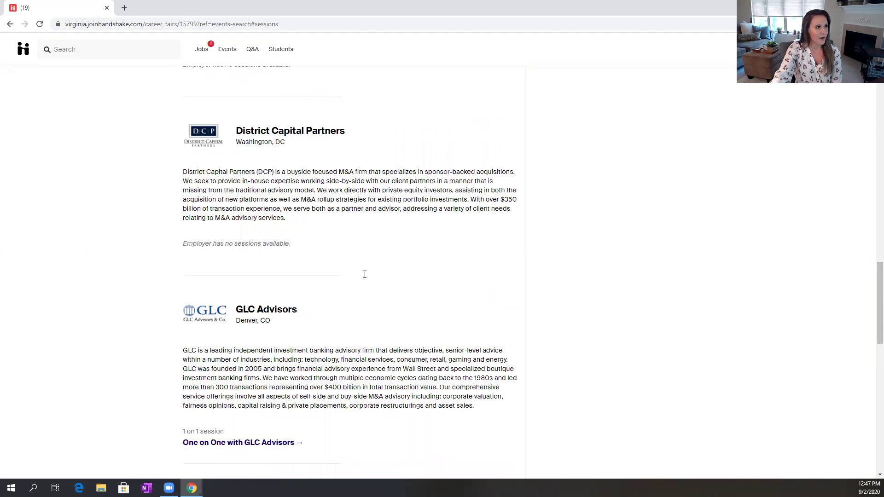
scroll(364, 275, "up", 6)
scroll(467, 299, "up", 4)
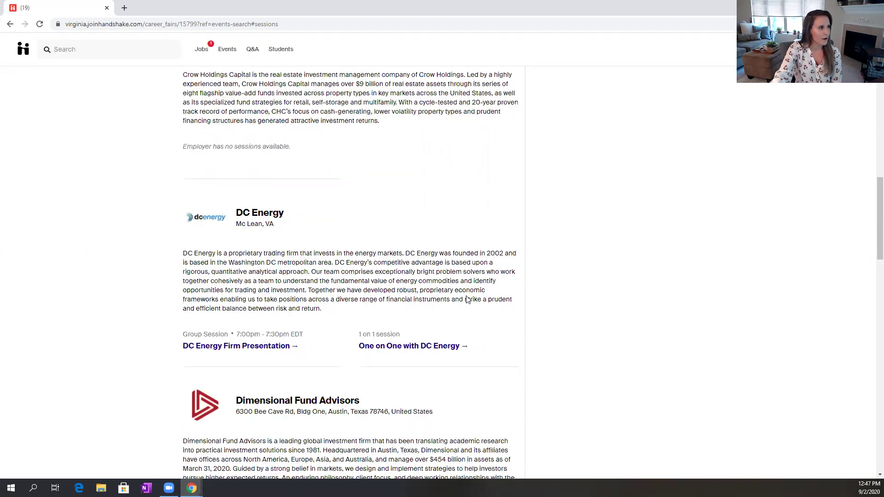
scroll(304, 262, "up", 6)
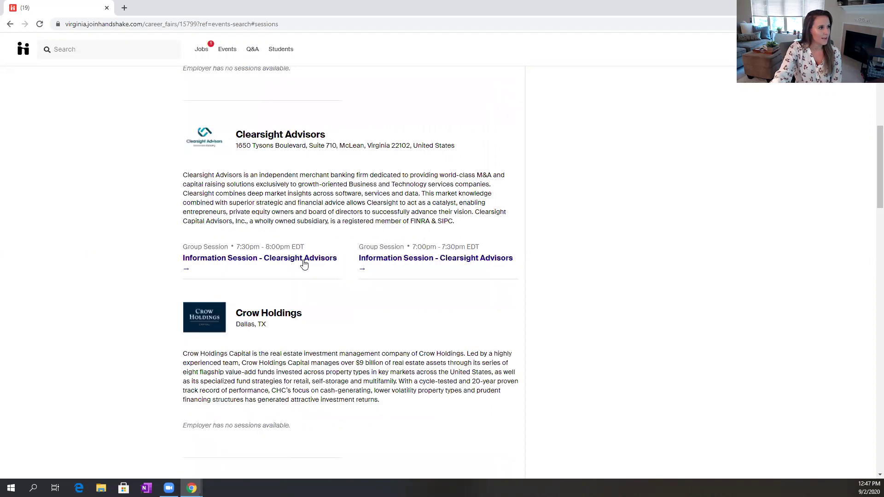
Step: Register for Clearsight Advisors' 7:30–8:00pm EDT information session
left_click(304, 259)
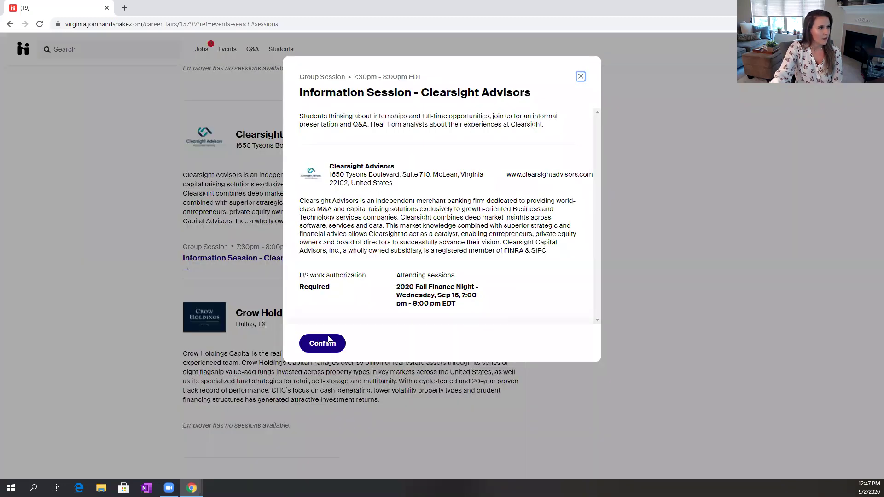
left_click(329, 339)
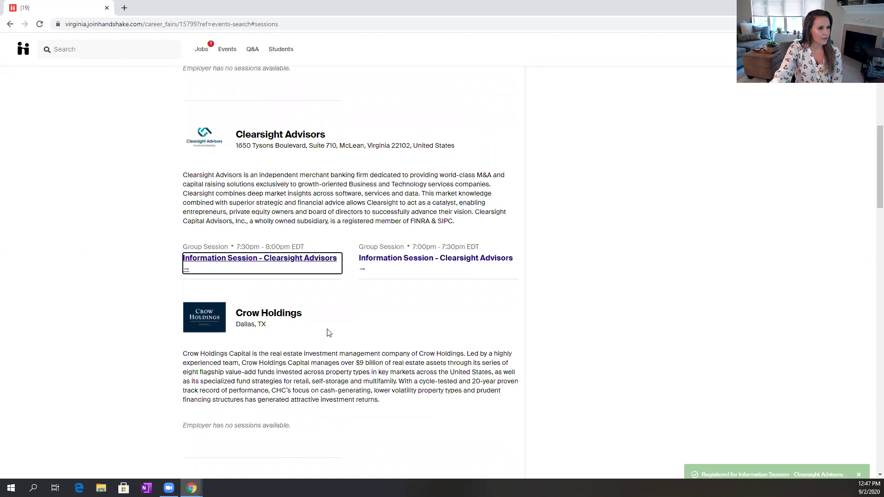
scroll(336, 309, "down", 2)
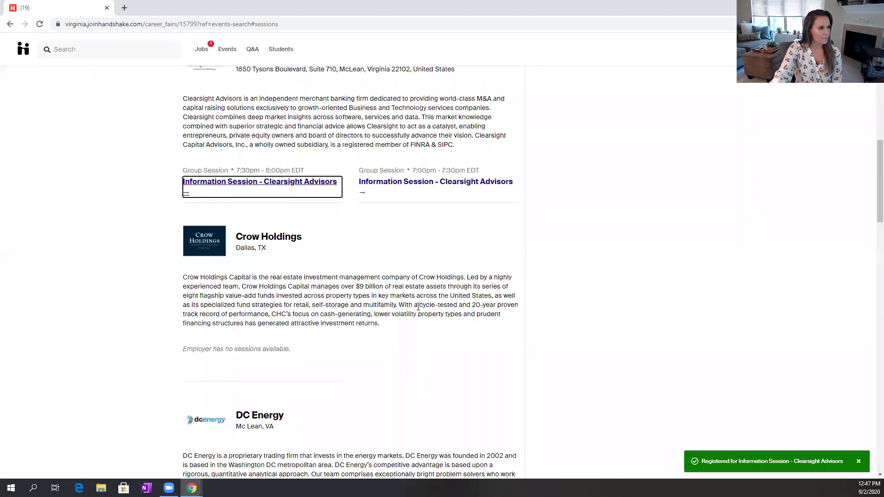
scroll(449, 353, "down", 4)
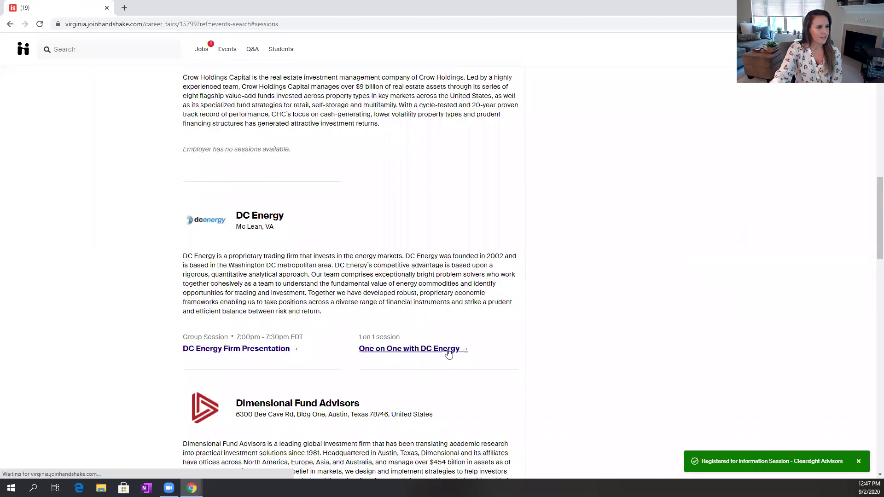
Step: Book the DC Energy one-on-one at 7:00pm EDT instead of the conflicting 7:30pm slot
left_click(465, 354)
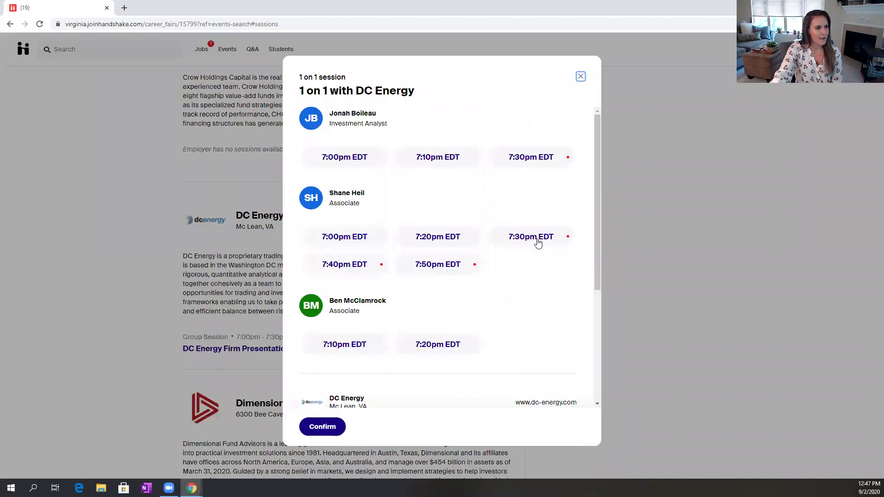
left_click(537, 241)
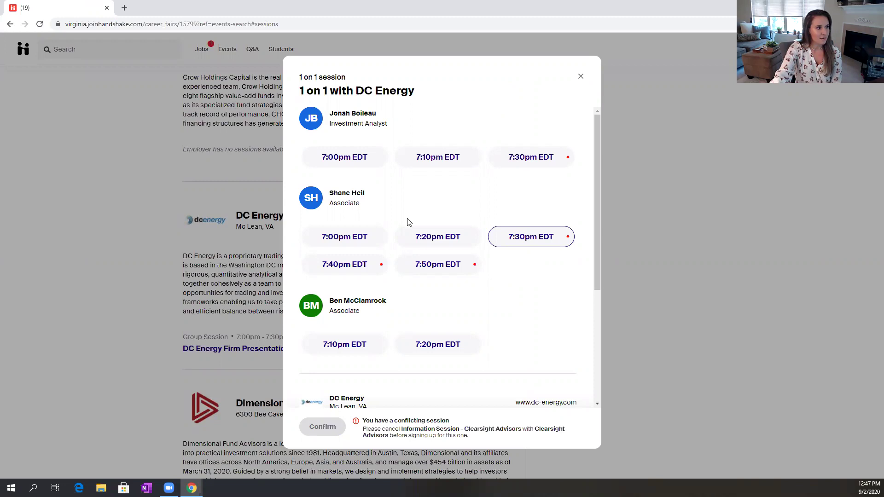
left_click(342, 237)
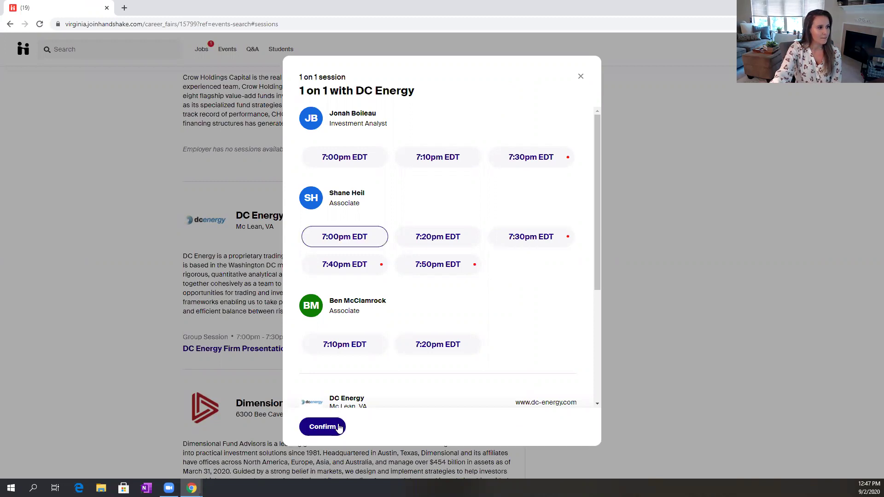
left_click(339, 427)
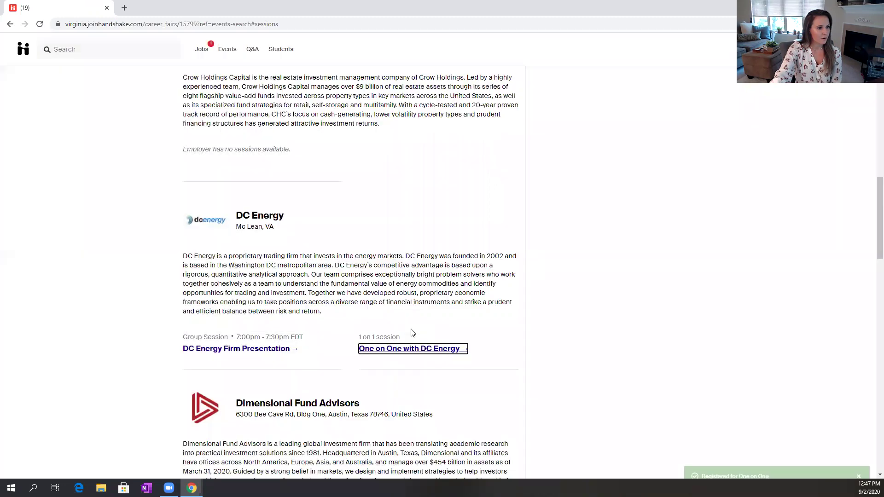
Step: Show Your sessions: DC Energy one-on-one at 7:00pm and Clearsight session at 7:30pm
scroll(412, 333, "up", 3)
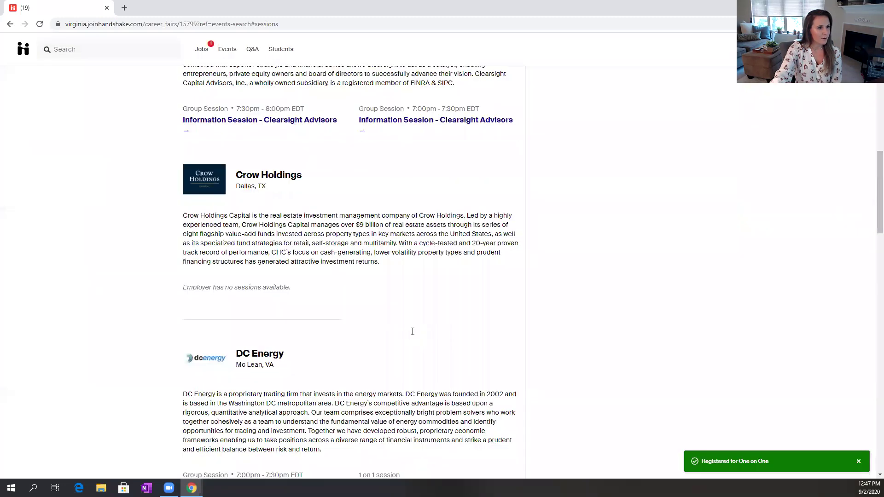
scroll(413, 331, "up", 5)
scroll(405, 308, "up", 8)
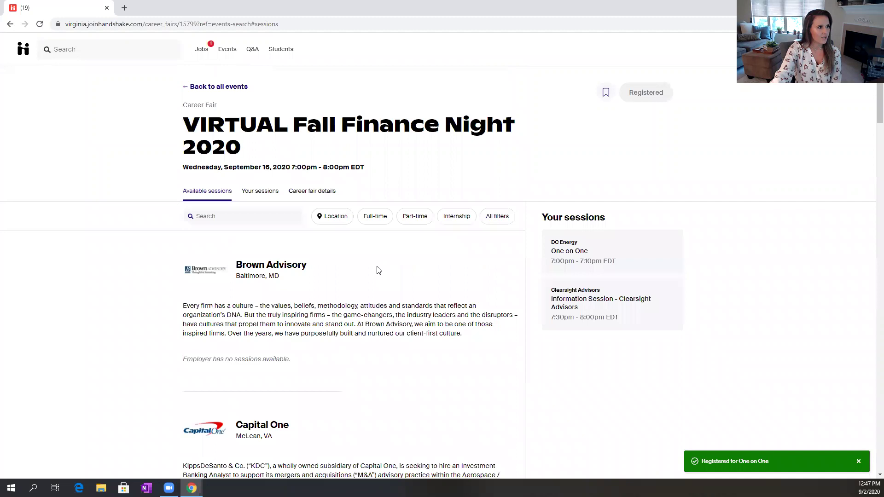
left_click(262, 195)
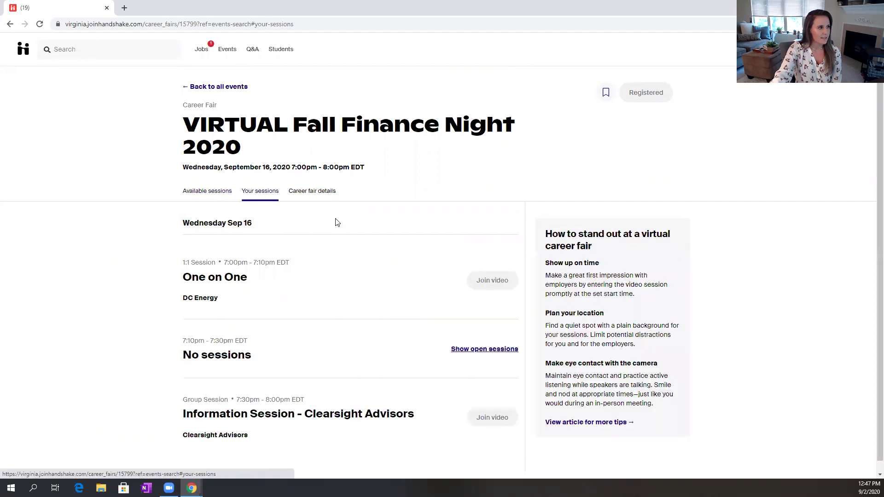
left_click(269, 191)
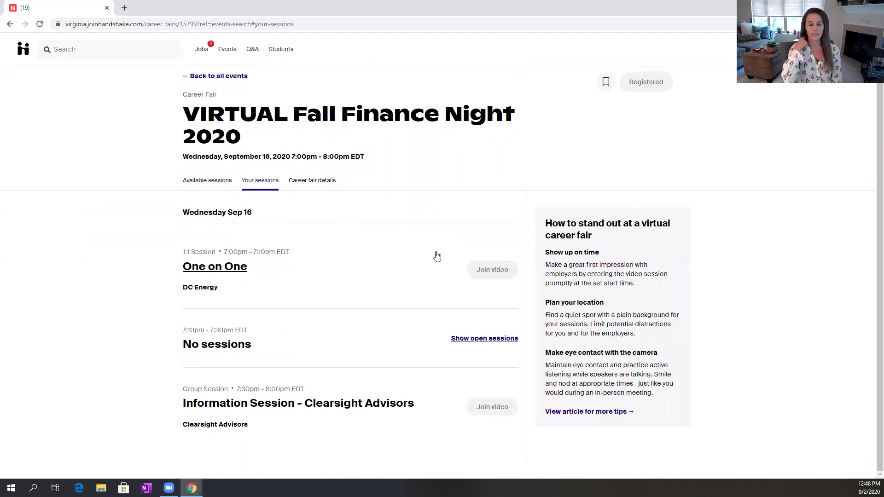
left_click(487, 264)
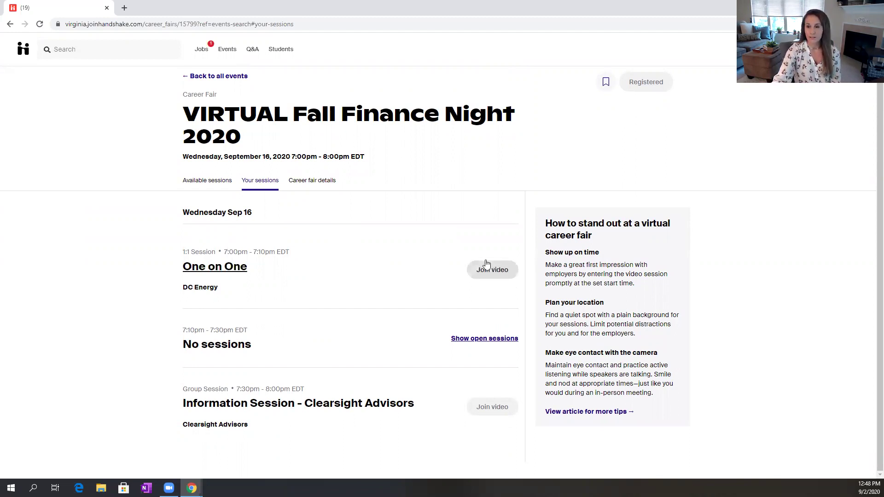